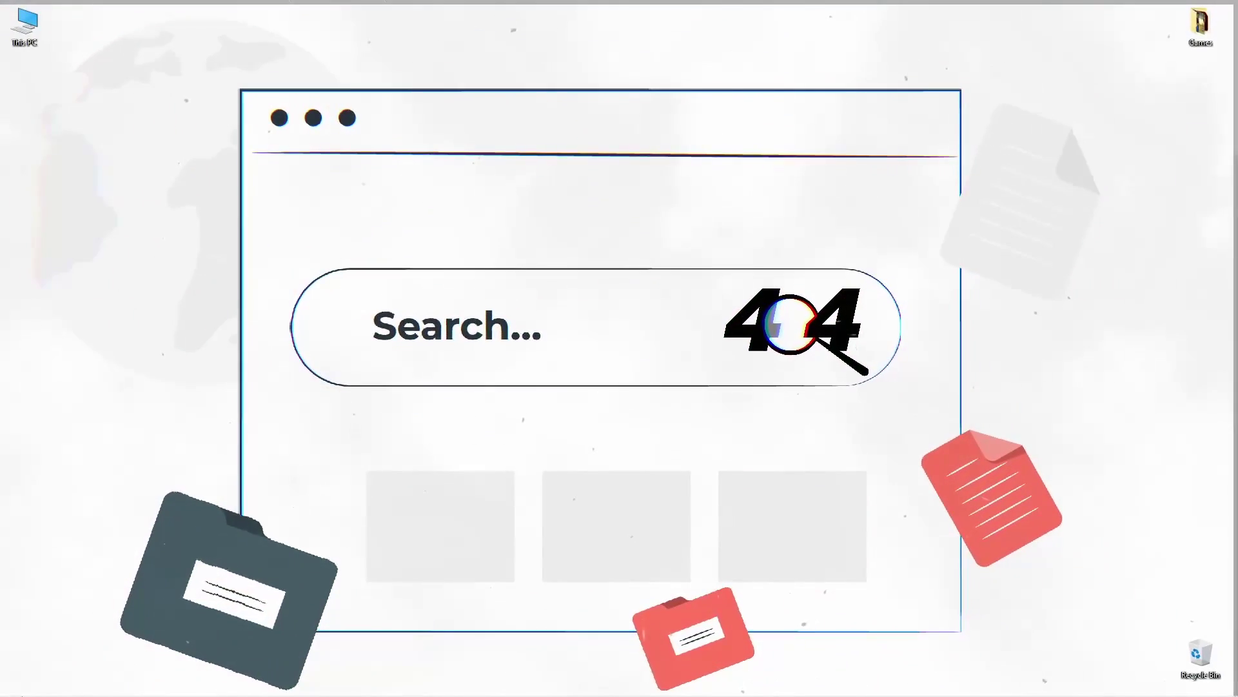
Launch Registry Editor by running 'regedit' after a Start-menu search.
key(super)
text(rege)
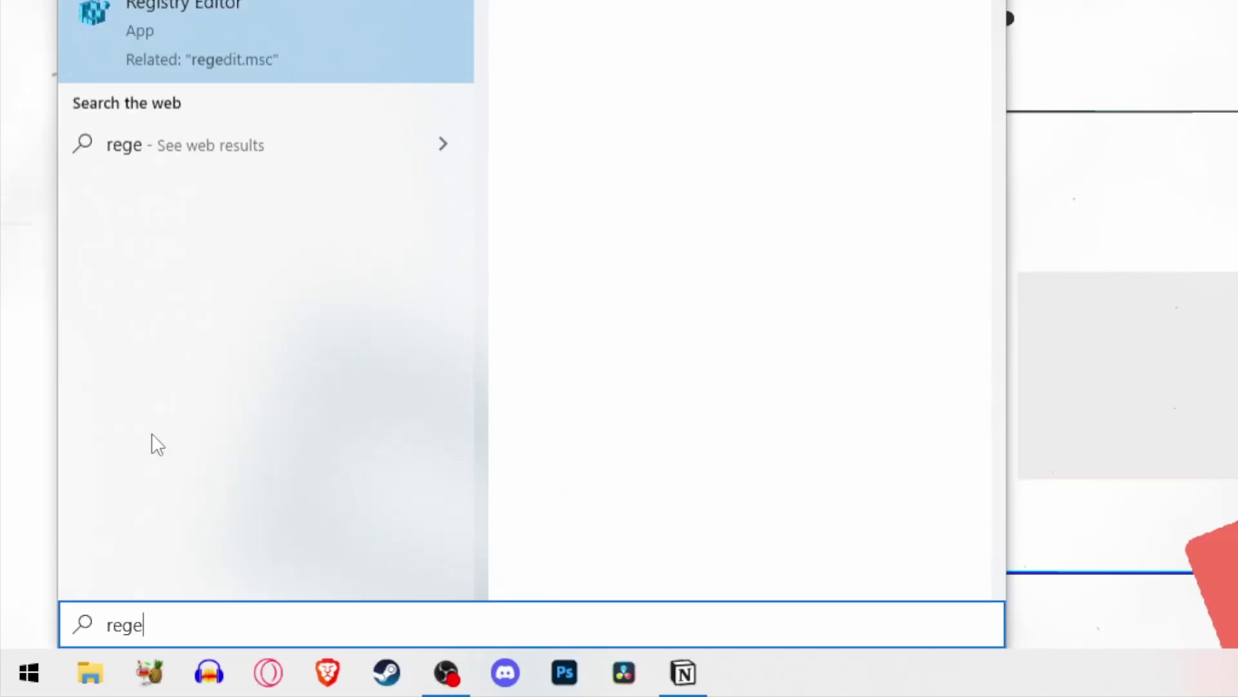
text(dit)
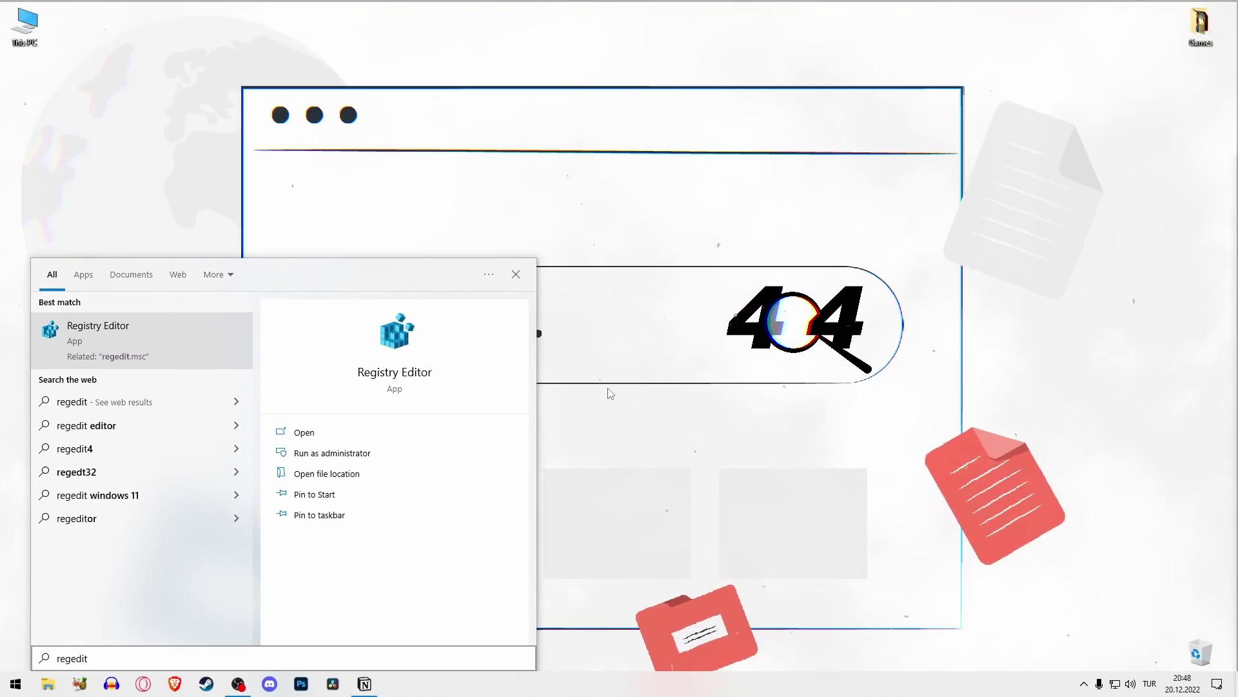
key(Return)
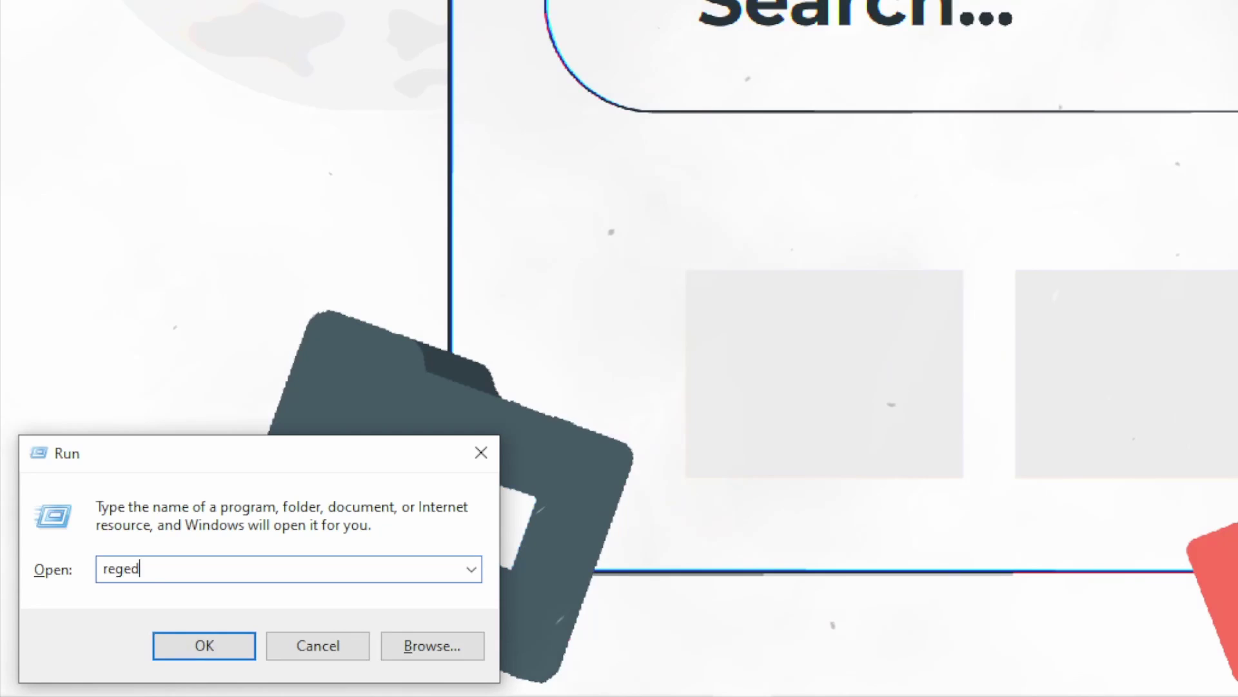
text(t)
key(Return)
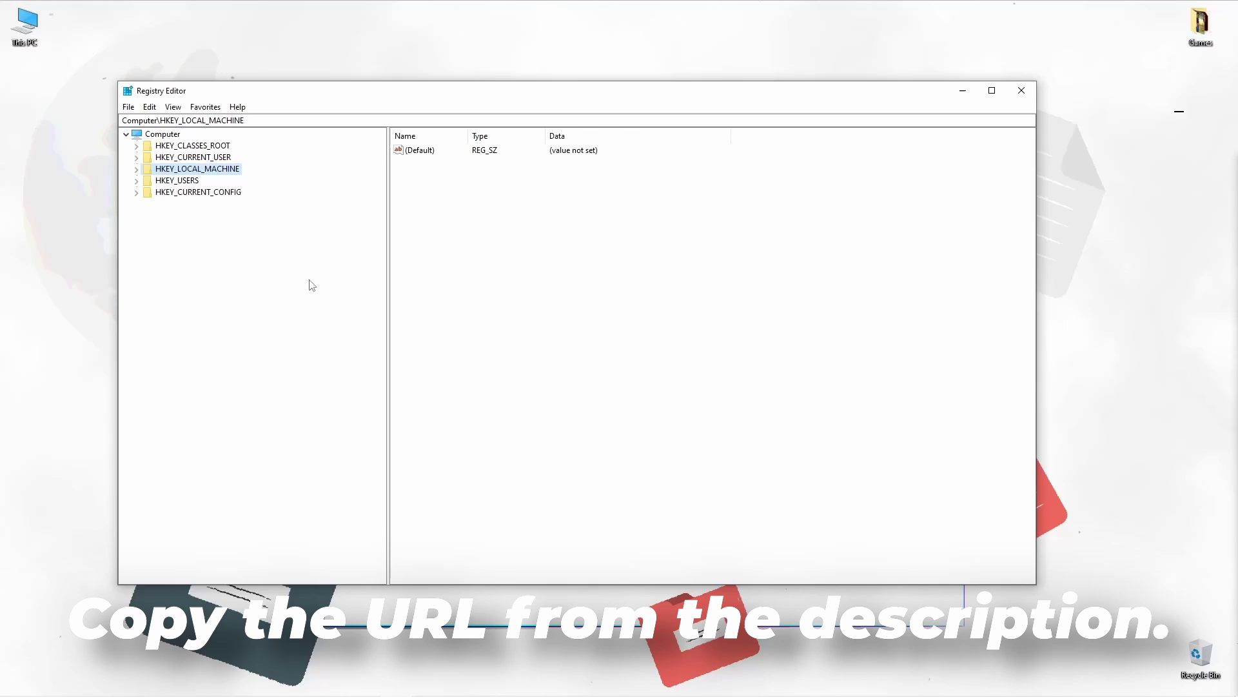
Jump to the pasted Memory Management key path and select the ClearPageFileAtShutdown value.
click(271, 121)
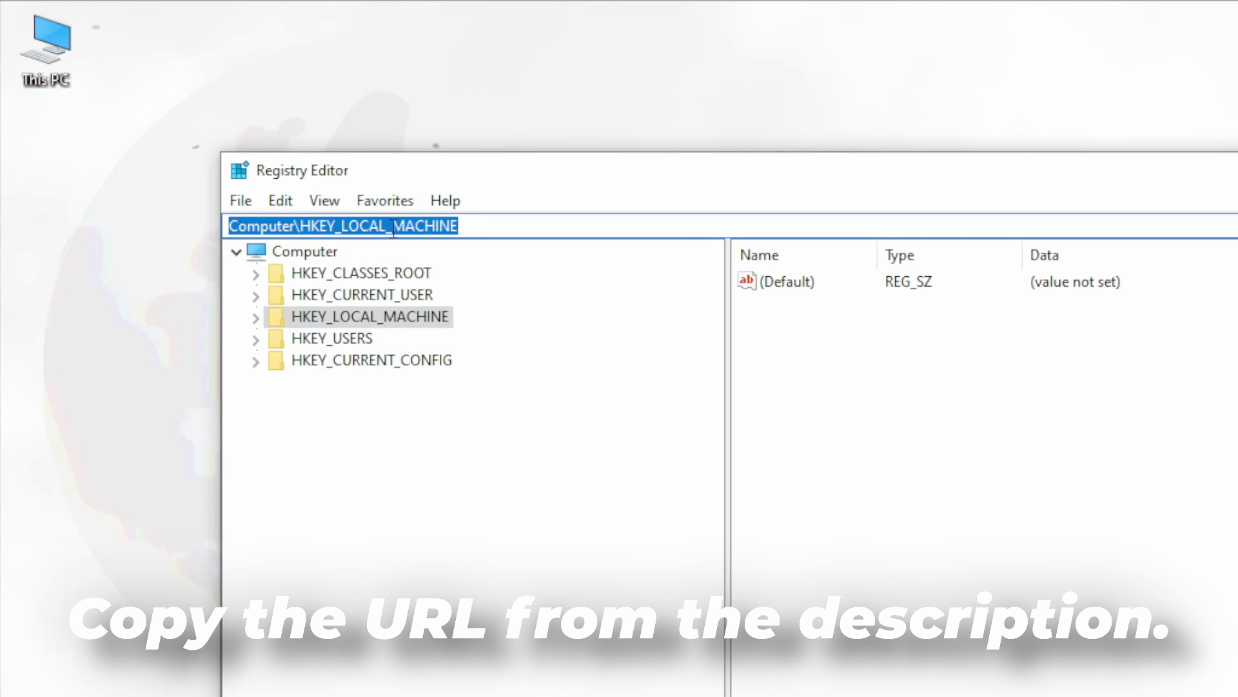
text(HKEY_LOCAL_MACHINE\SYSTEM\CurrentControlSet\Control\Session Manager\Memory Management)
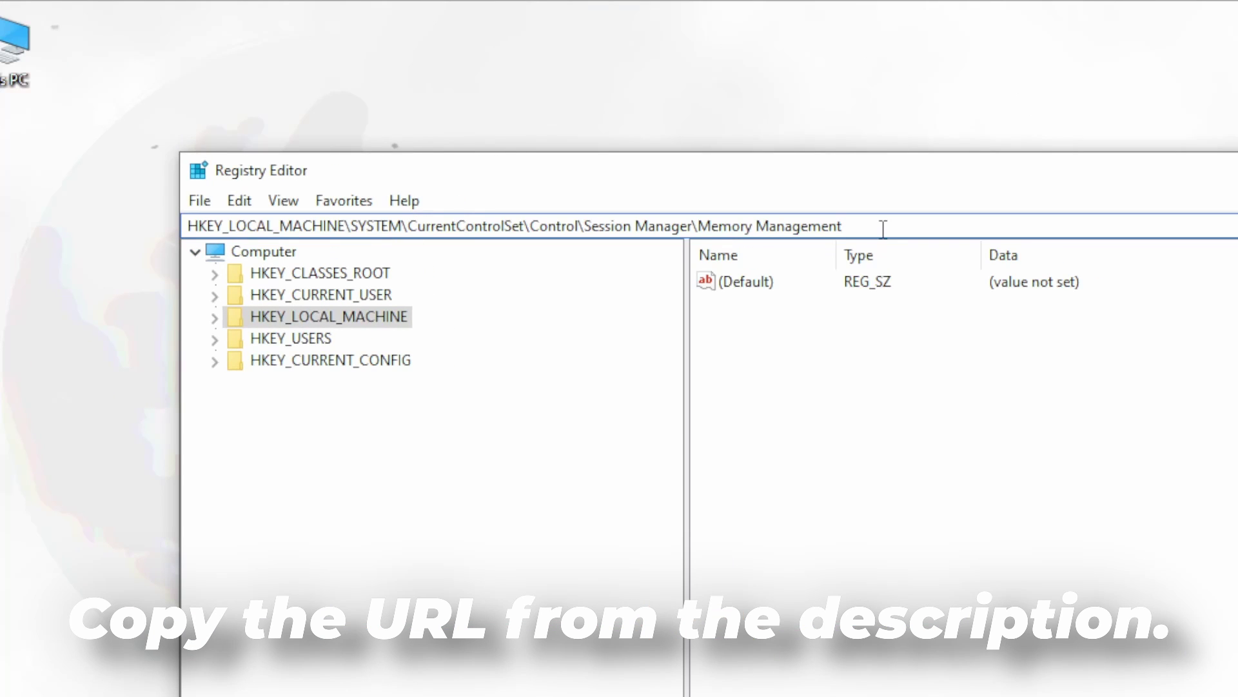
key(Return)
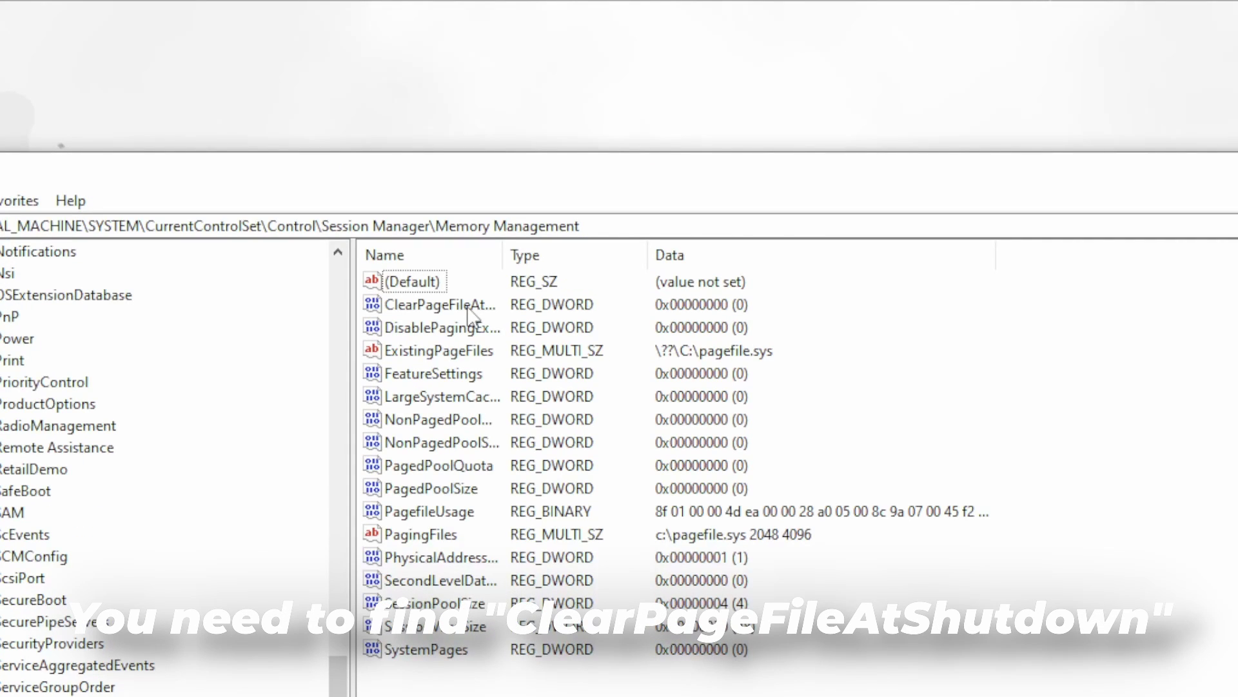
click(459, 305)
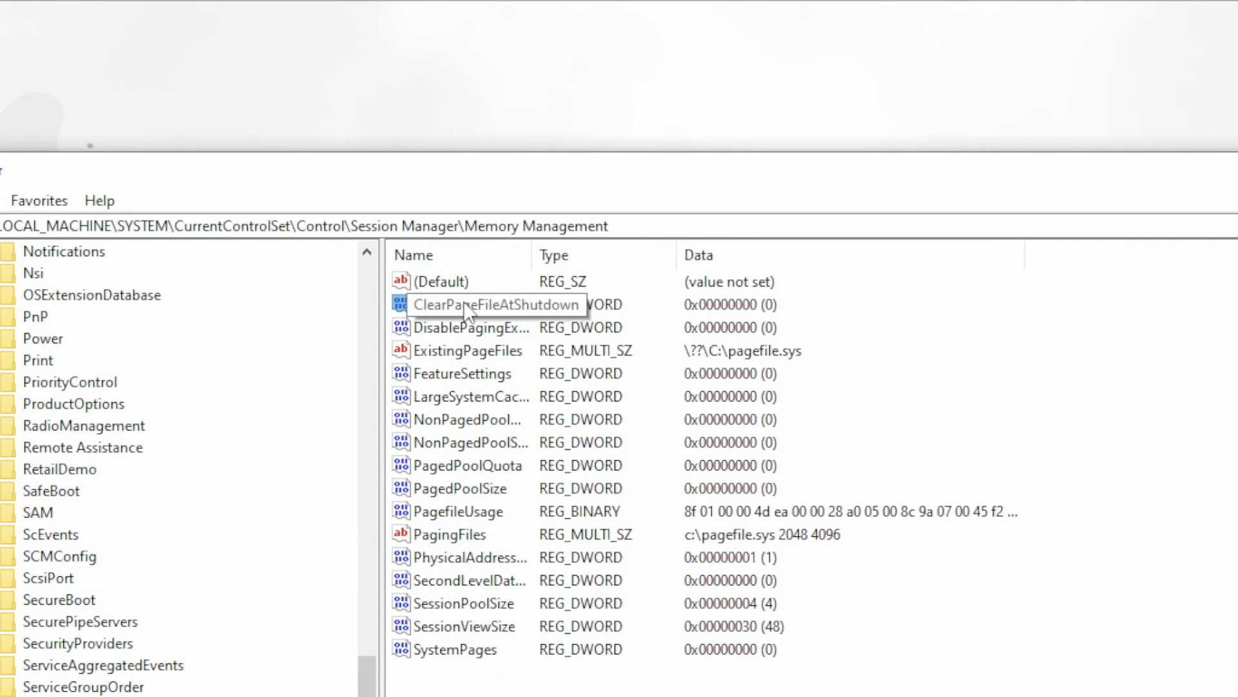
Edit ClearPageFileAtShutdown's value data, trying 1 before saving it as 0.
double_click(463, 301)
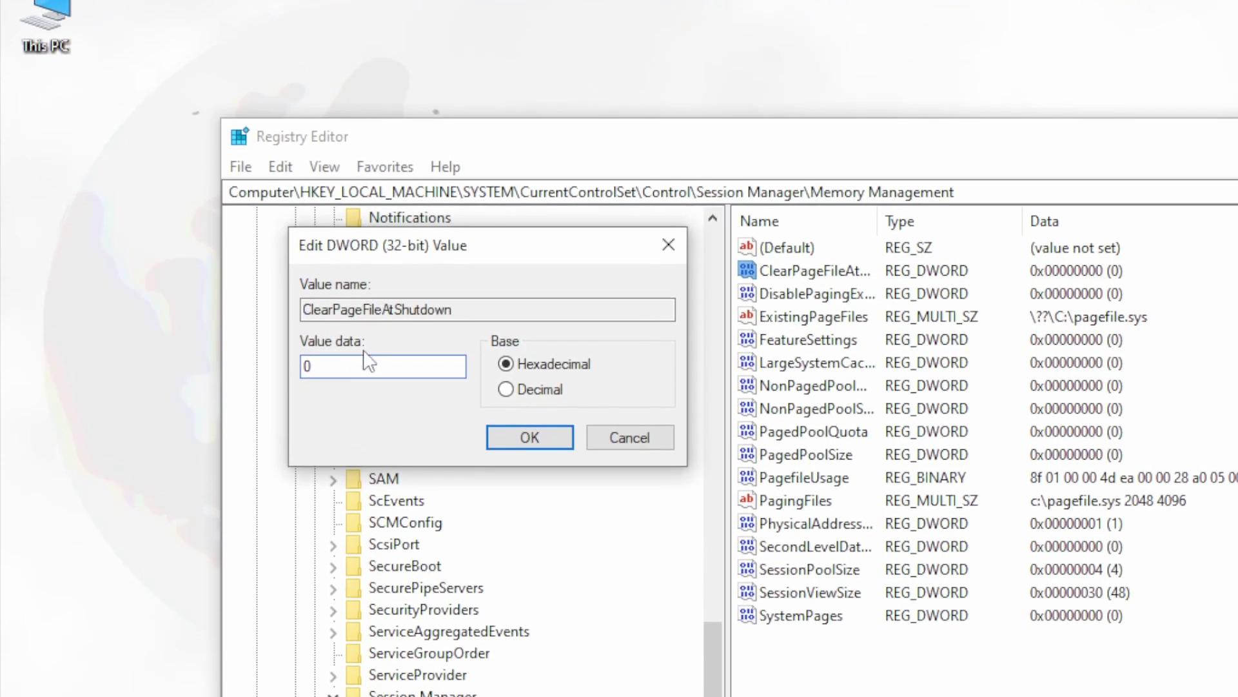
double_click(336, 358)
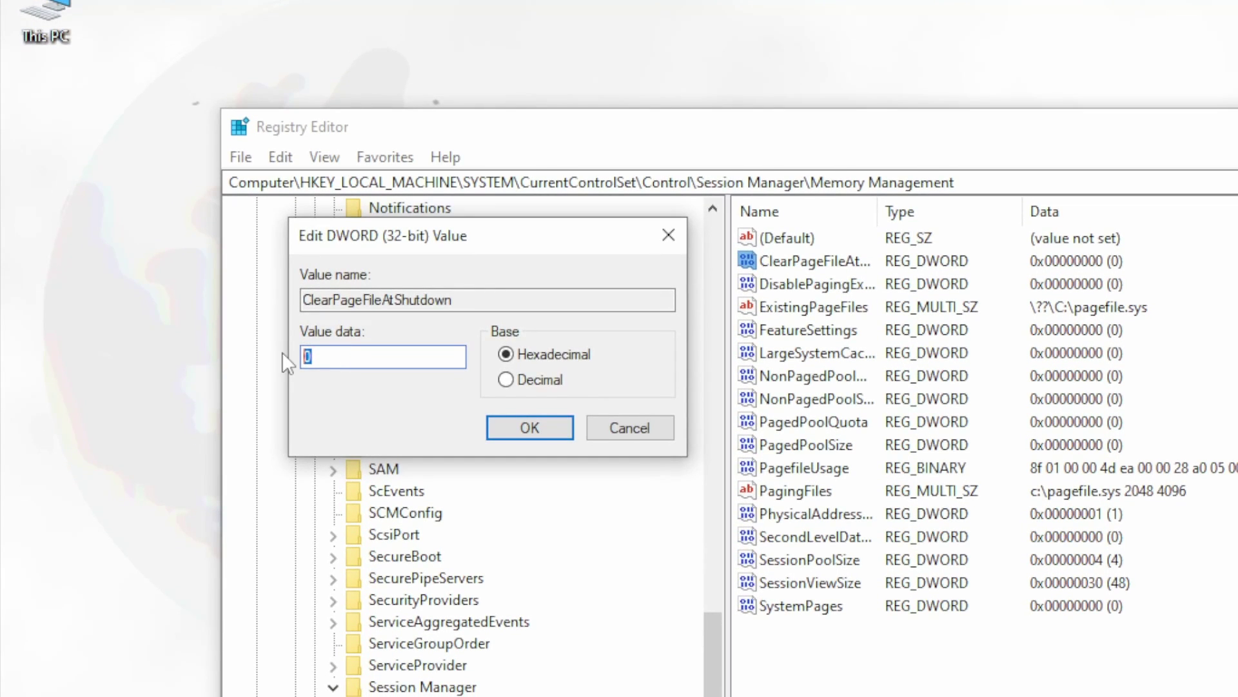
text(1)
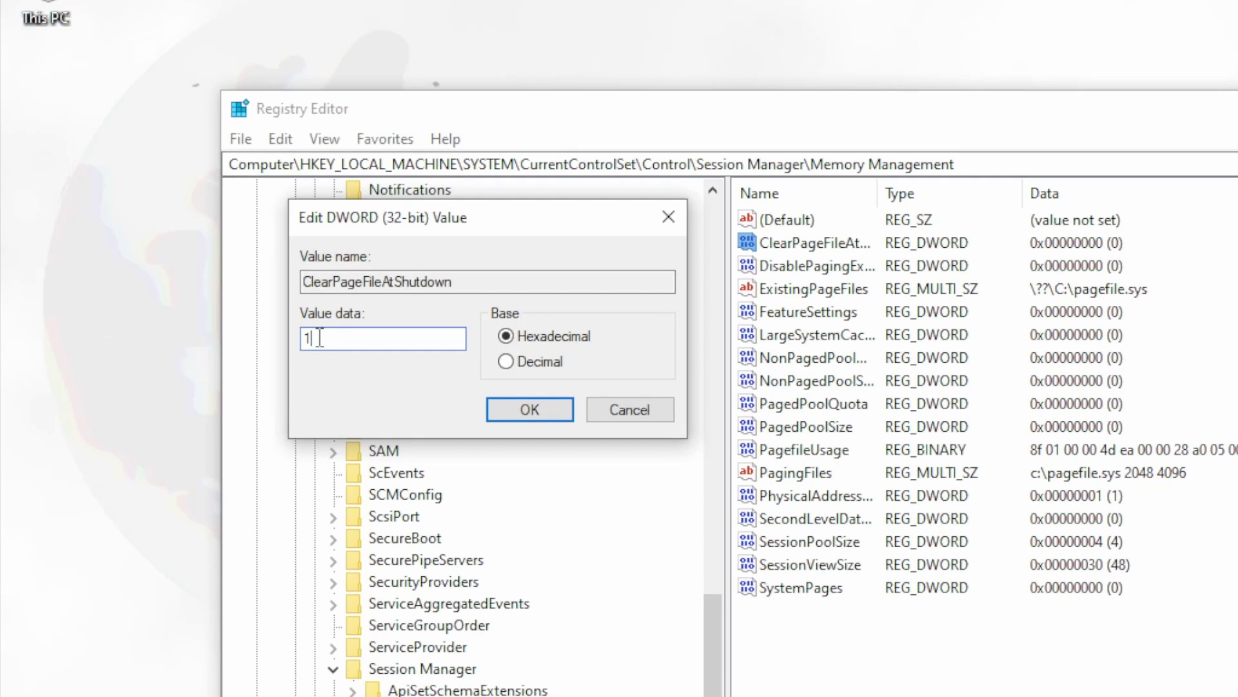
double_click(319, 337)
text(0)
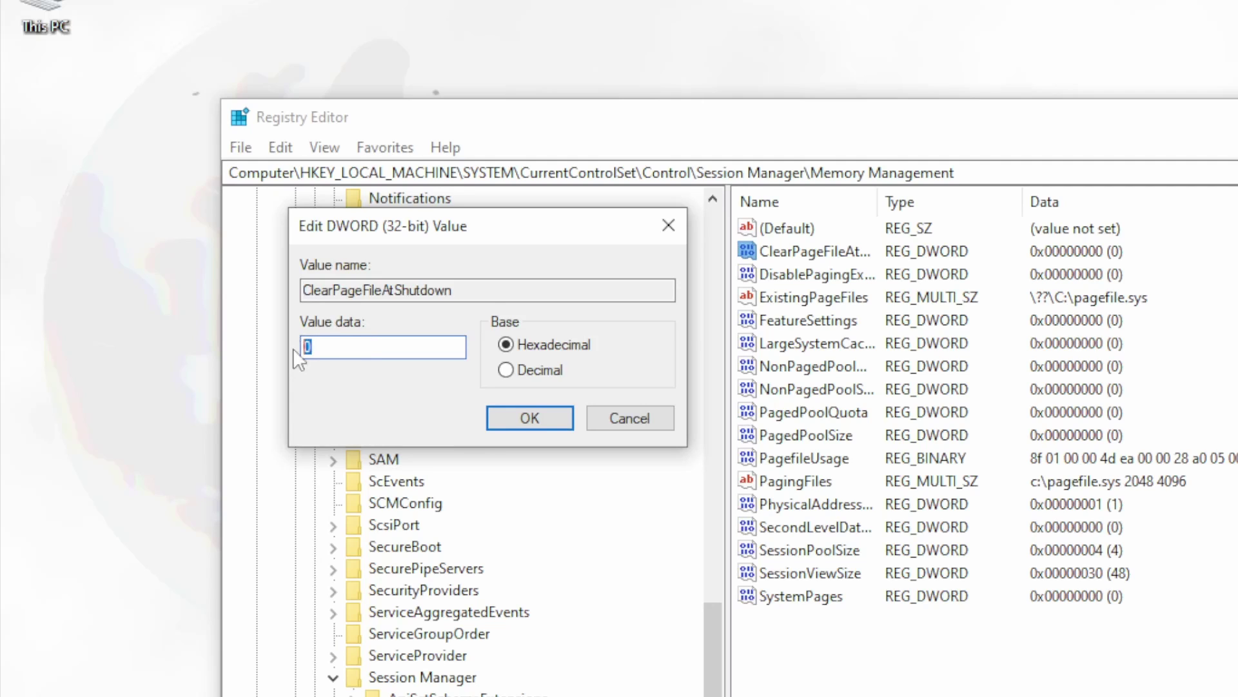
click(525, 418)
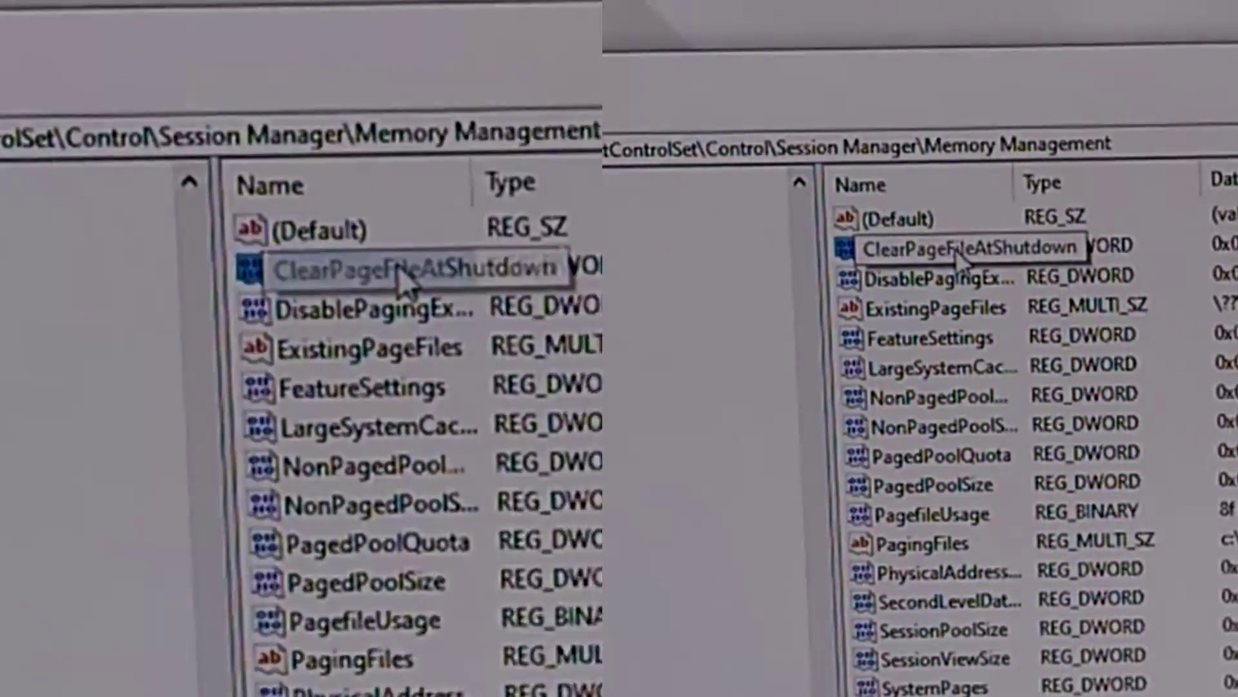
Replace ClearPageFileAtShutdown's value data 1 with 0 and confirm the edit.
double_click(425, 290)
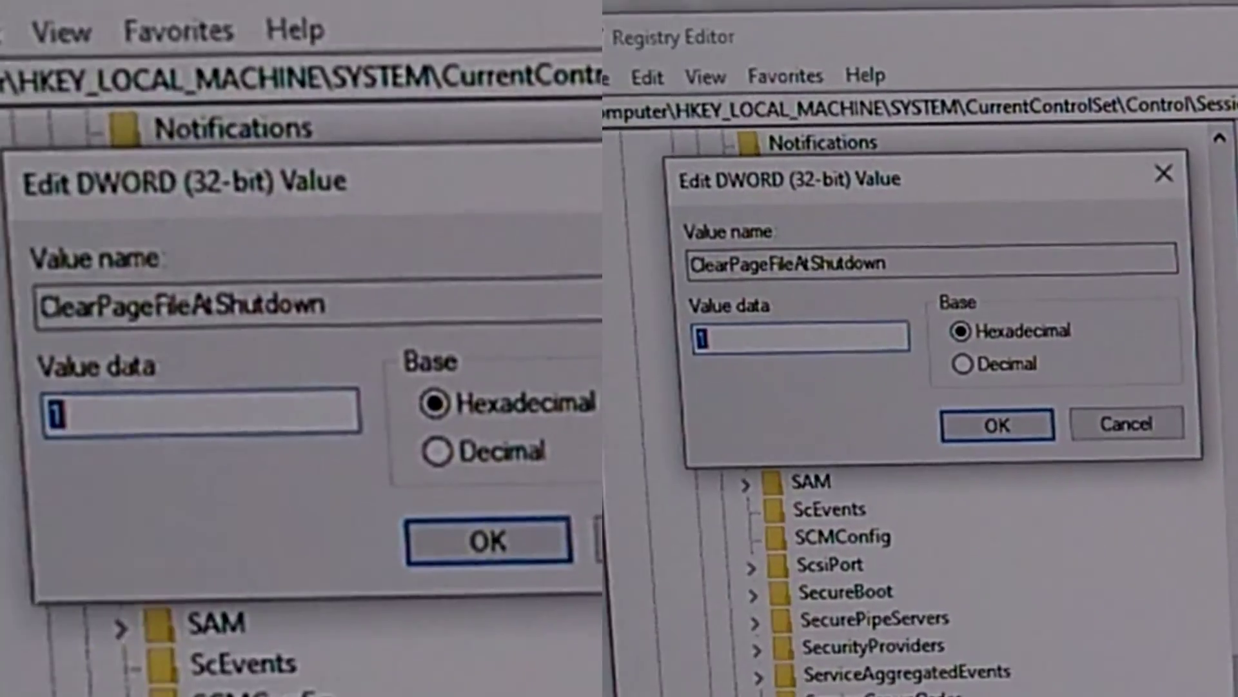
click(150, 411)
text(0)
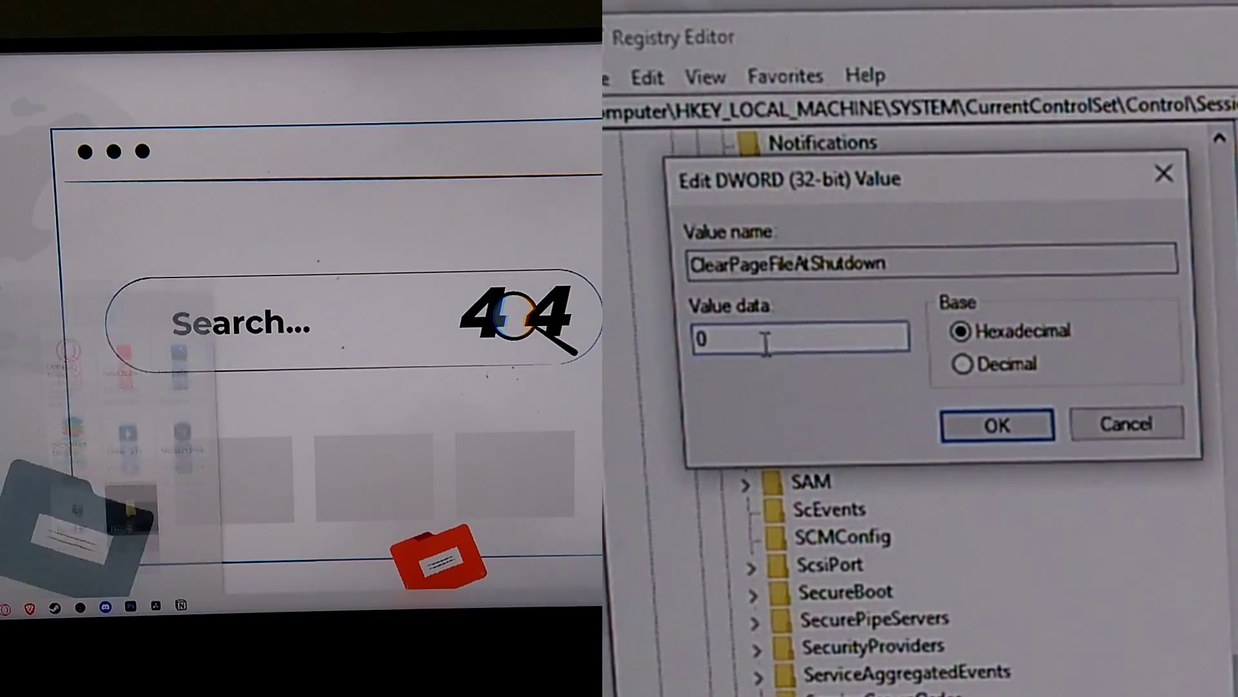
click(985, 441)
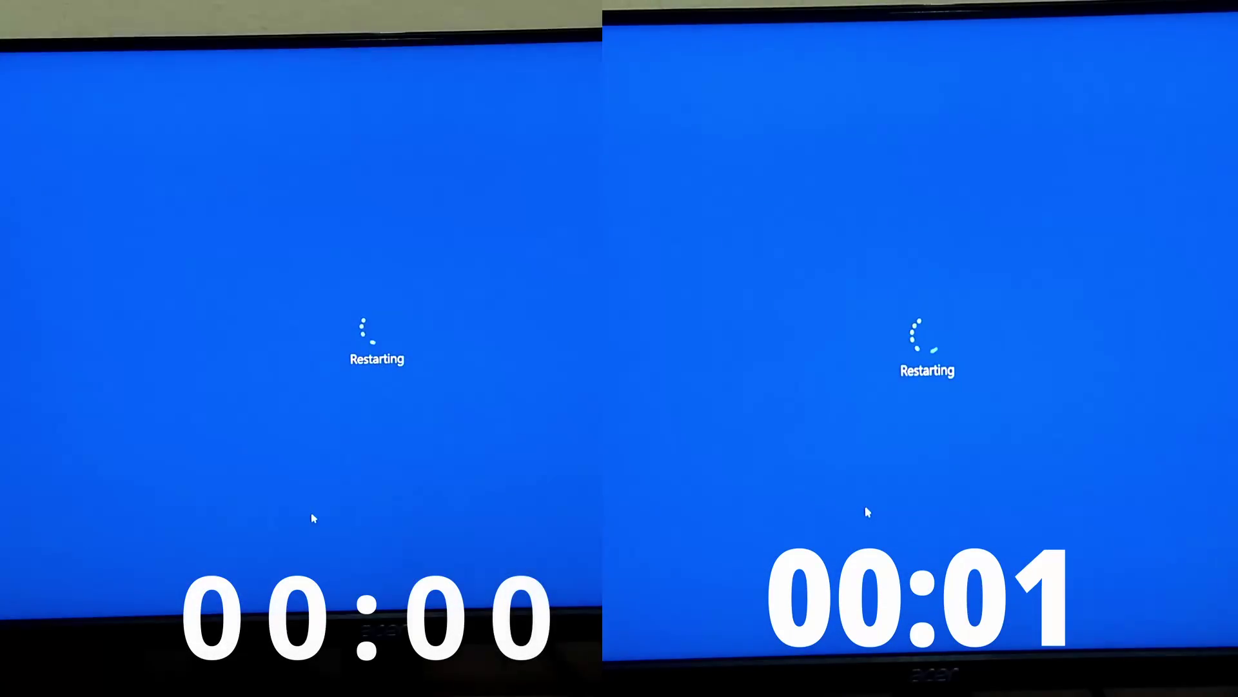